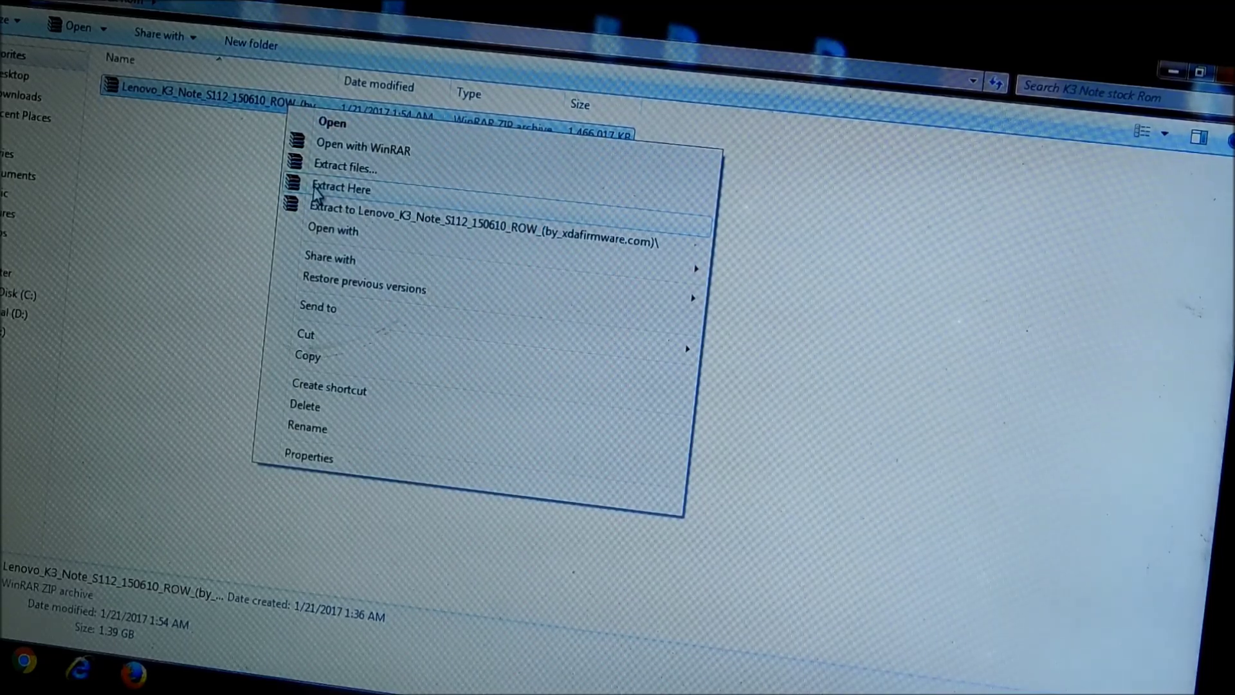
- Extract the stock ROM archive in place with WinRAR and open the resulting folder
left_click(339, 189)
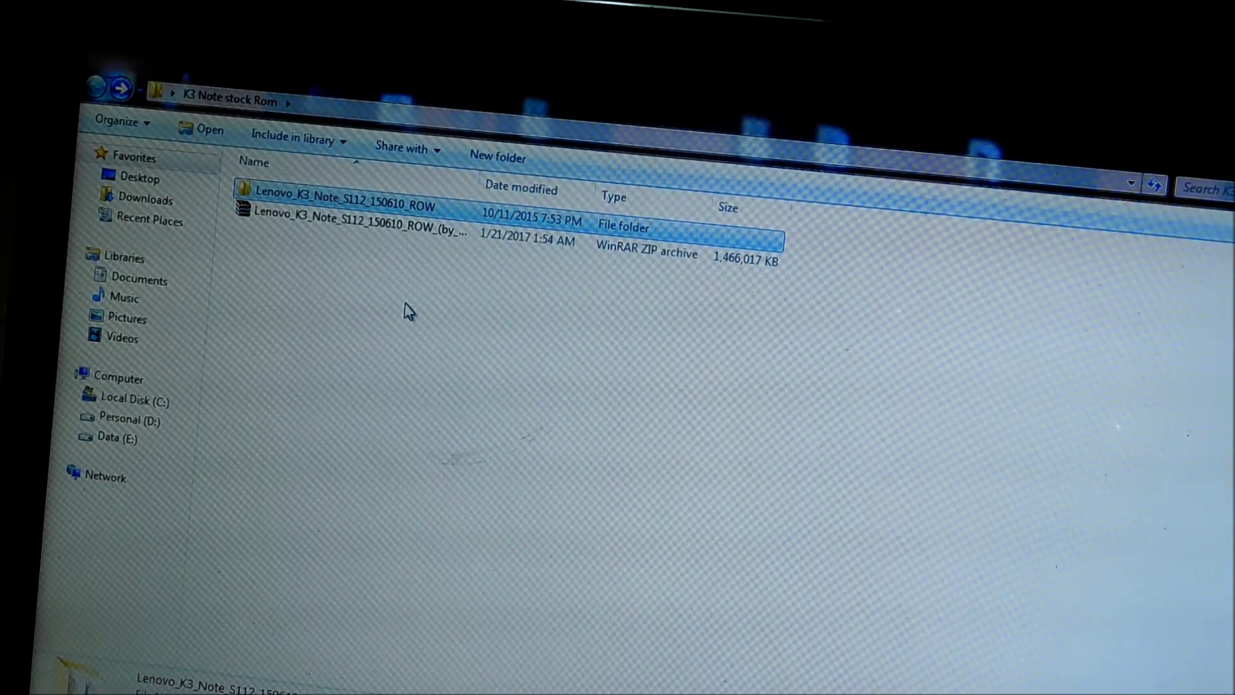
double_click(410, 209)
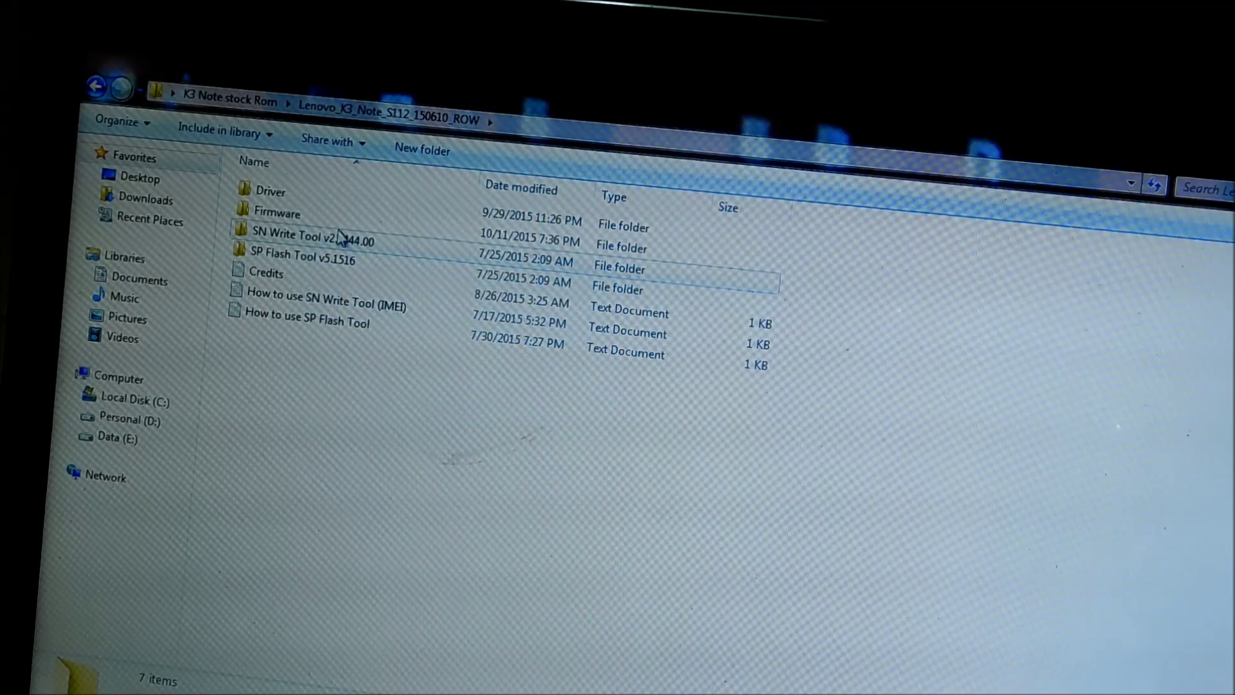
- Check the scatter file in Firmware, then launch the flash tool from 'SP Flash Tool v5.1516'
double_click(338, 220)
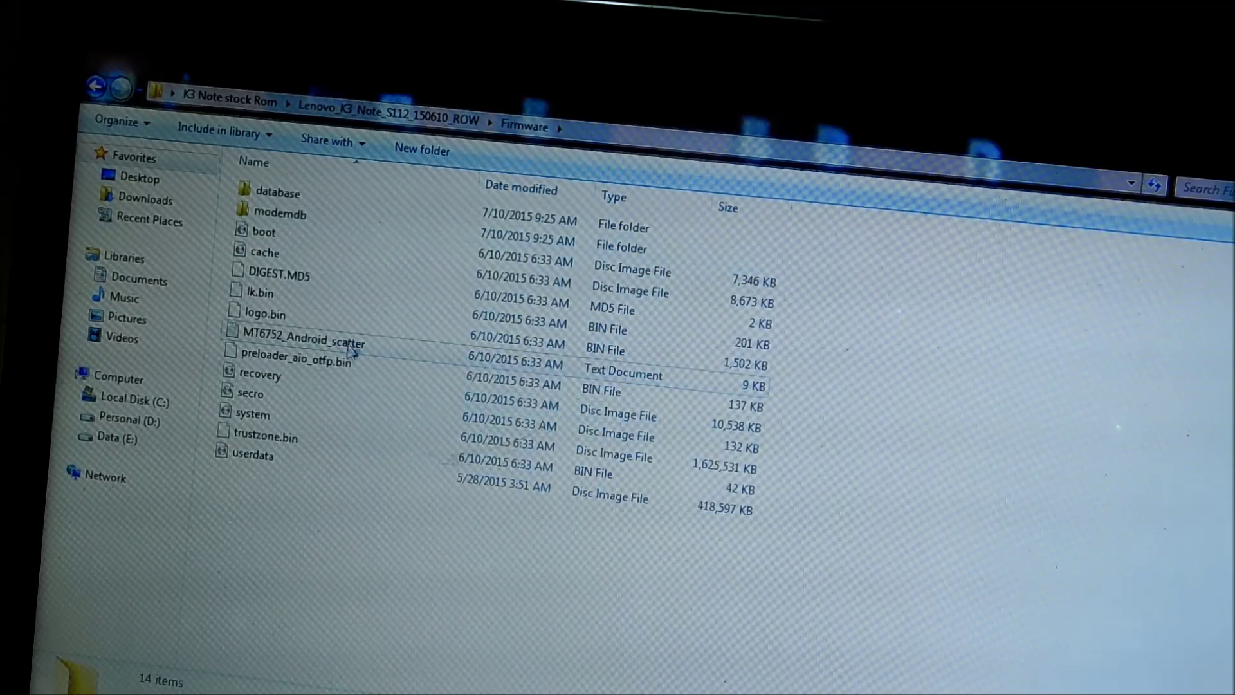
left_click(352, 348)
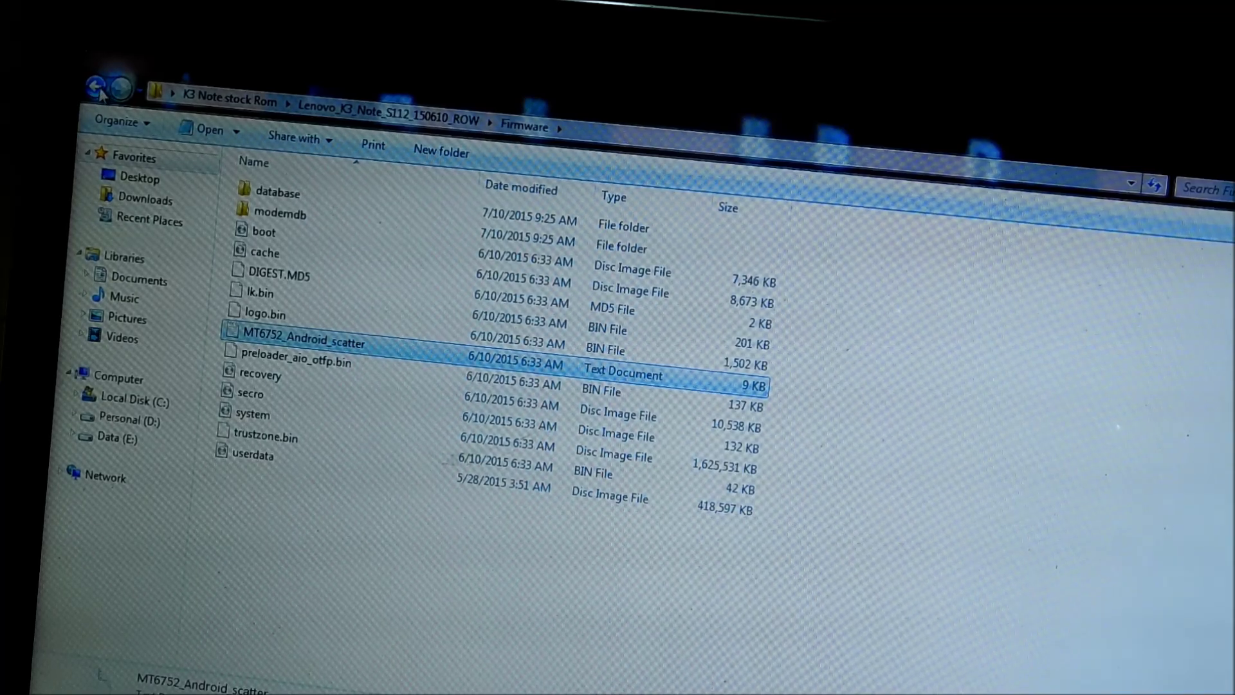
left_click(97, 87)
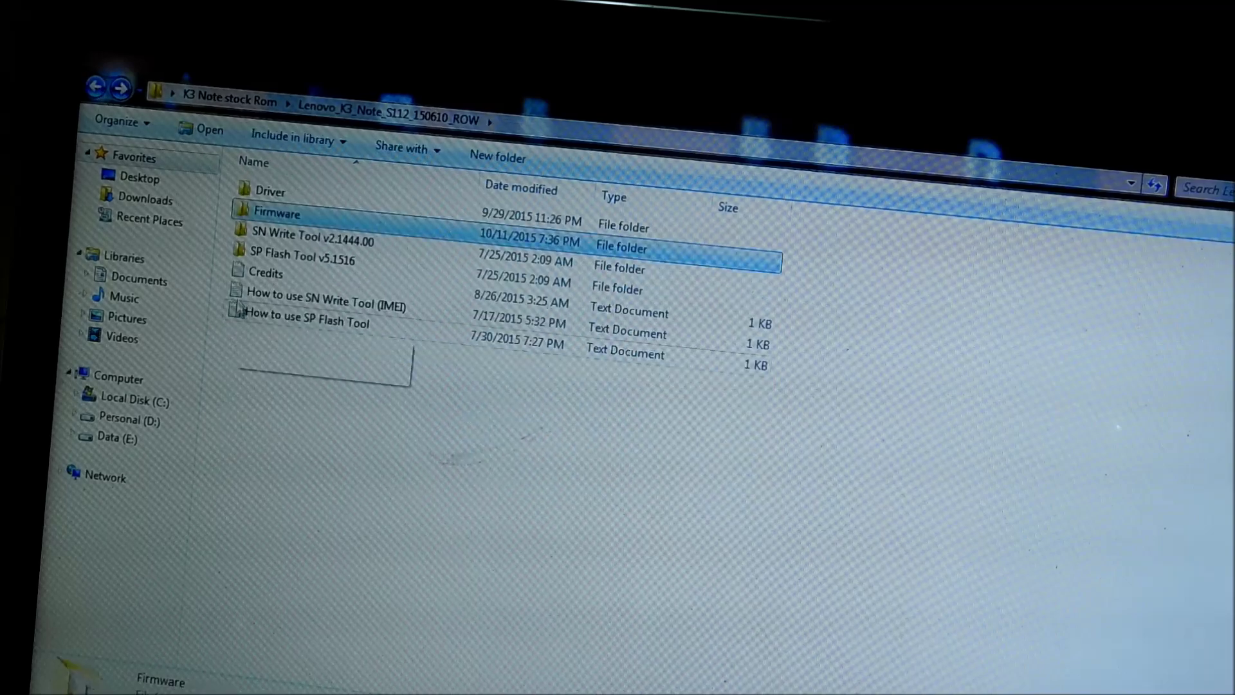
double_click(258, 259)
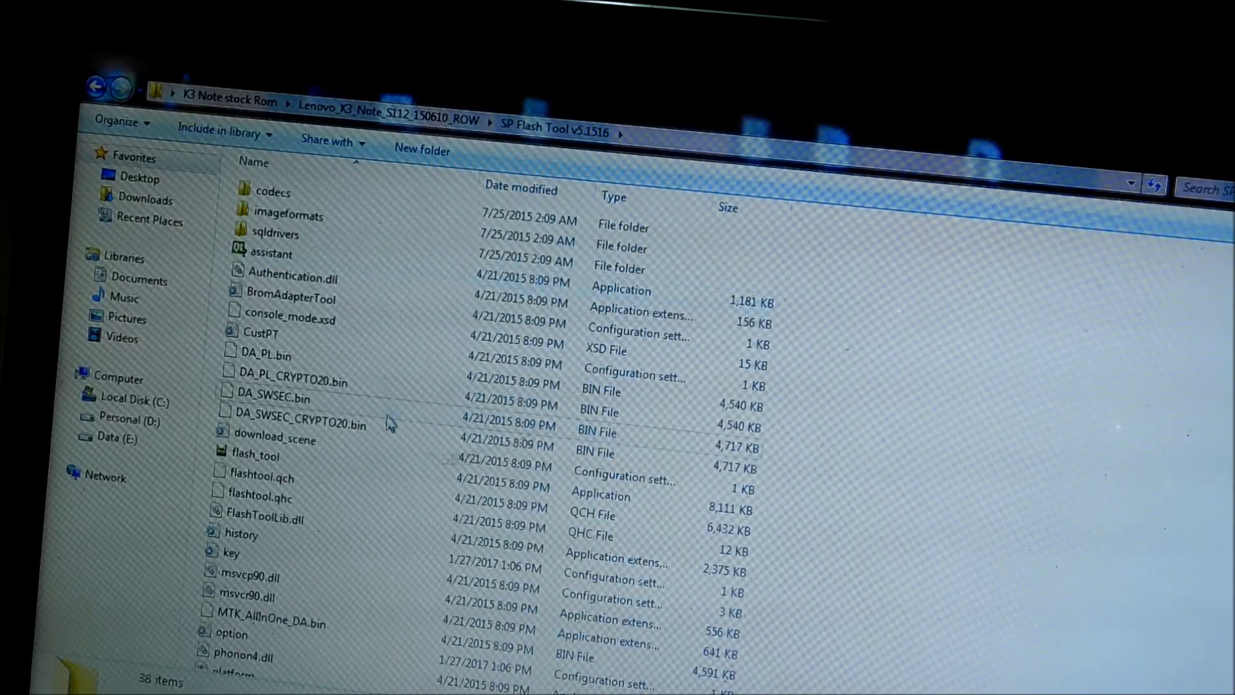
double_click(337, 464)
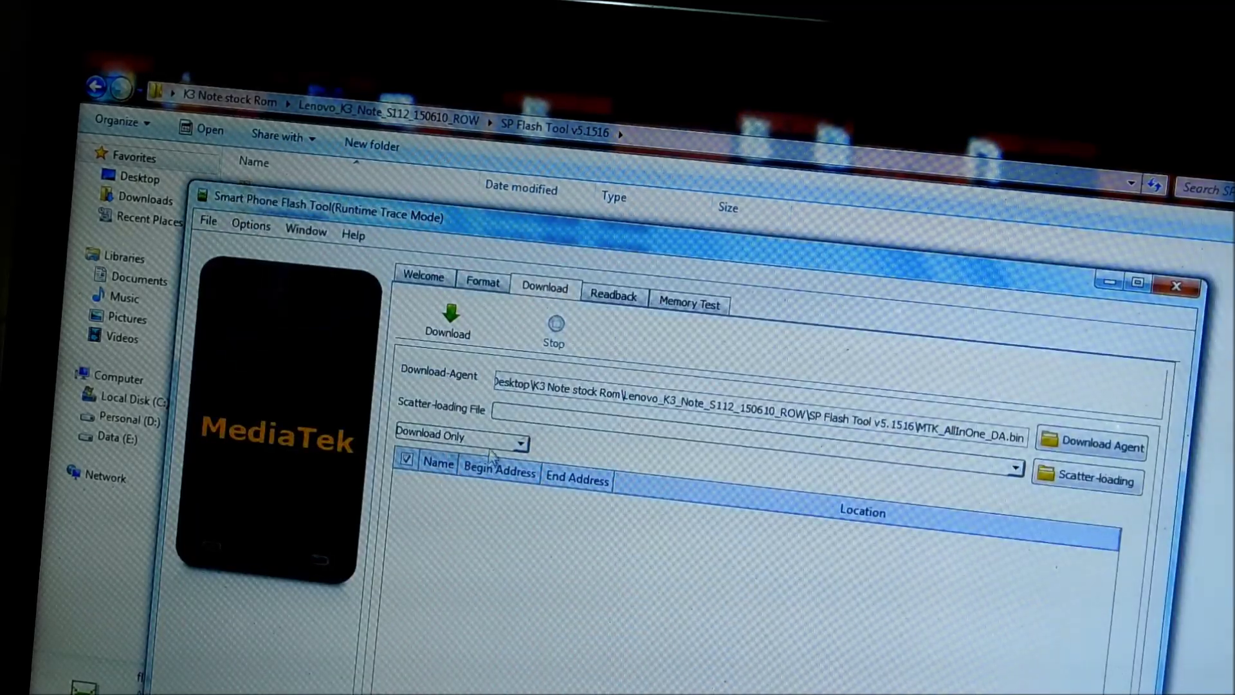
- Maximize SP Flash Tool and enable USB and EMMC checksum in the Download options
double_click(534, 241)
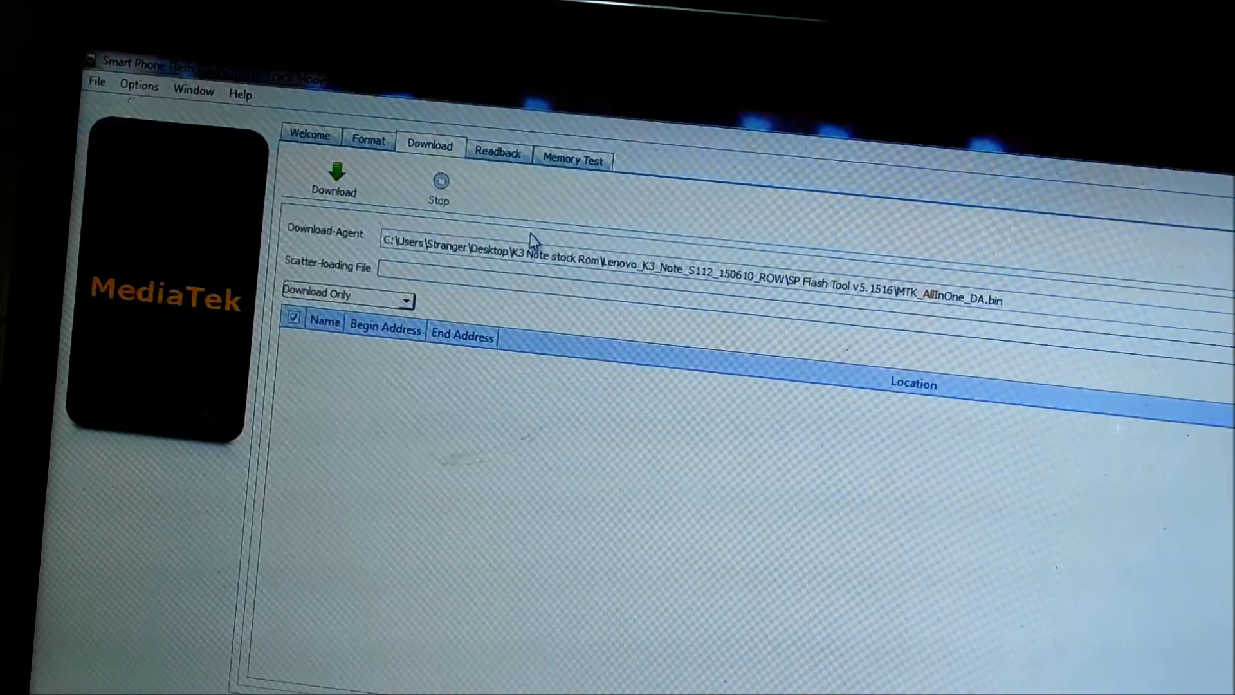
left_click(135, 85)
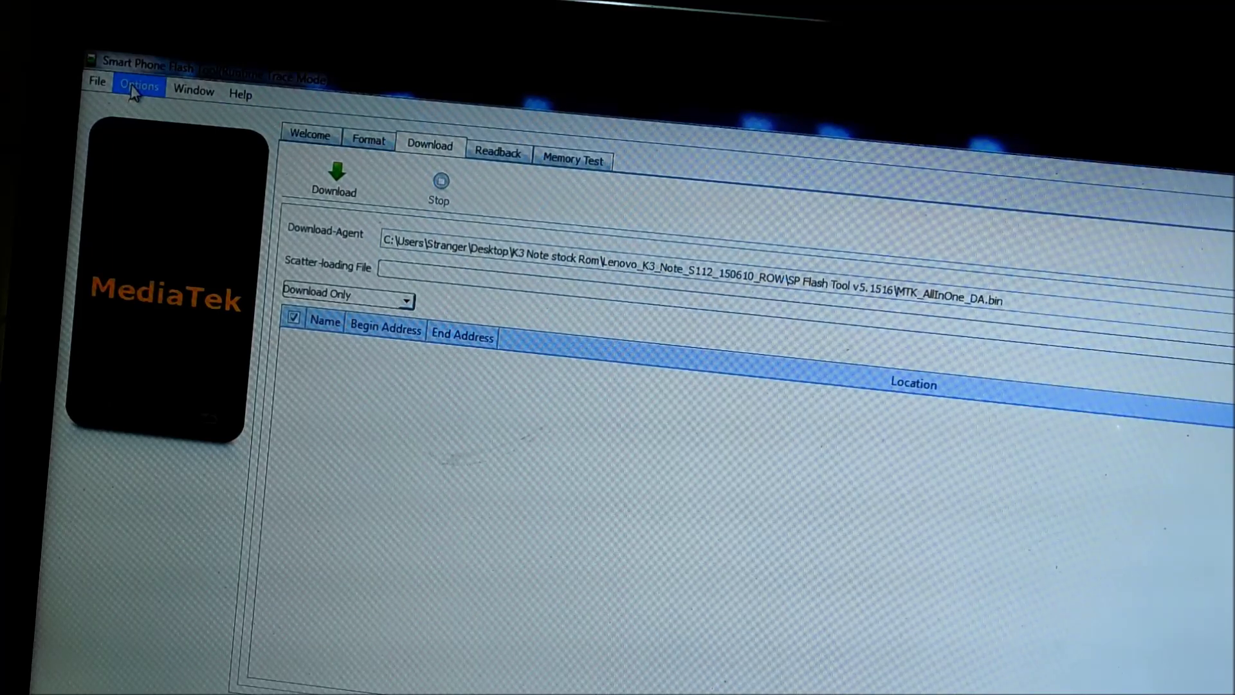
left_click(151, 112)
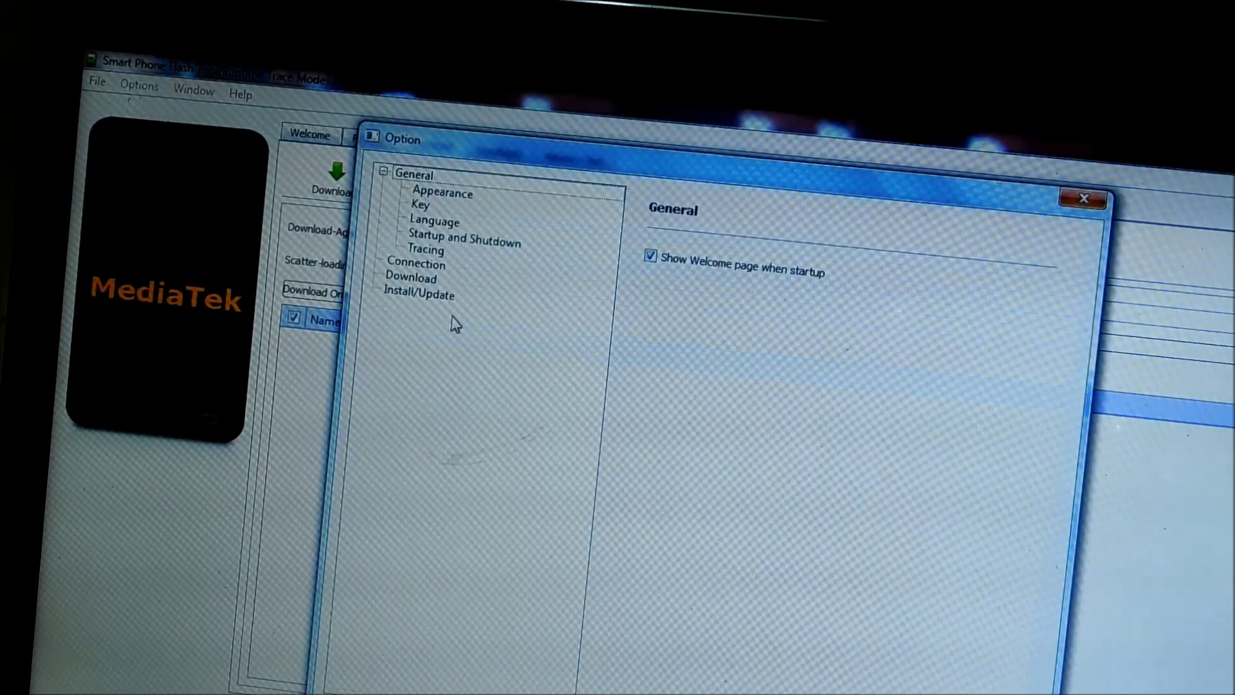
left_click(424, 281)
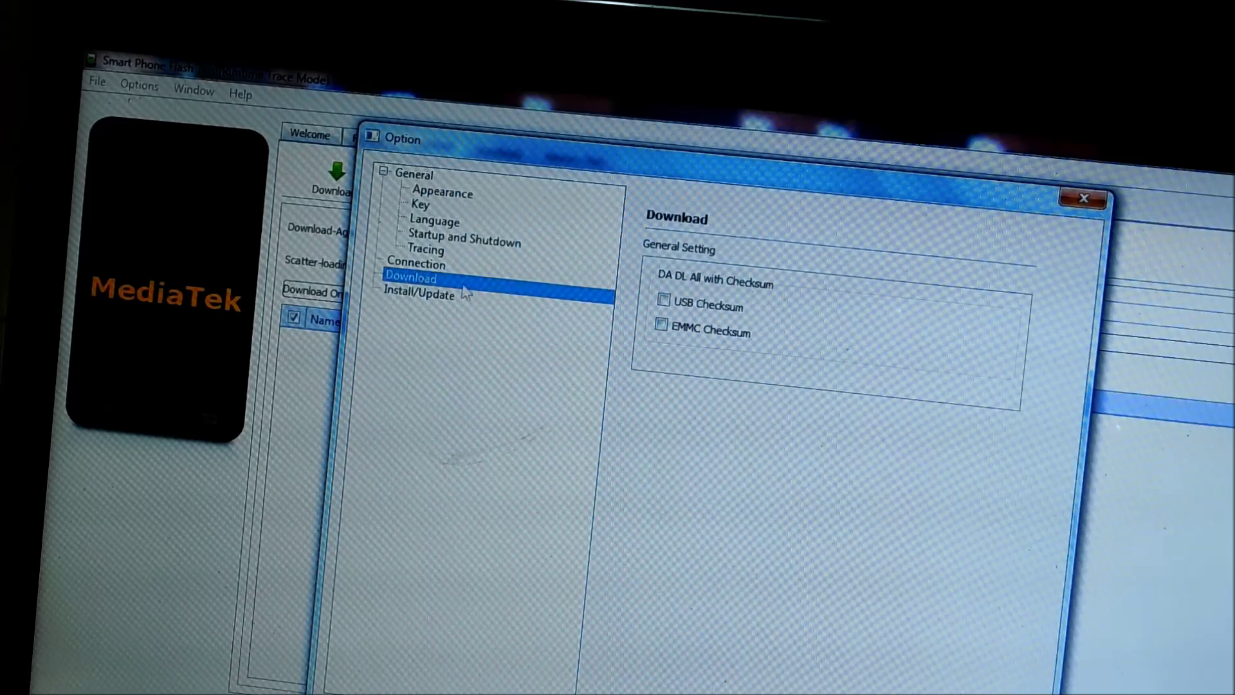
left_click(664, 301)
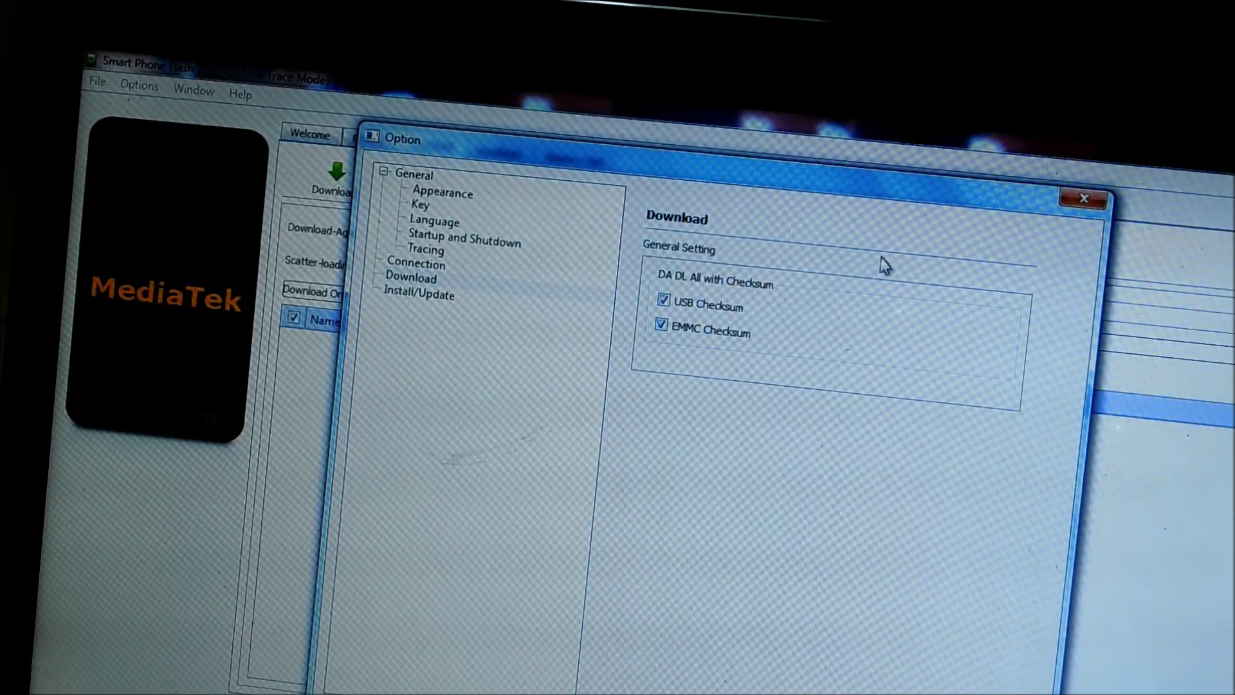
left_click(1080, 199)
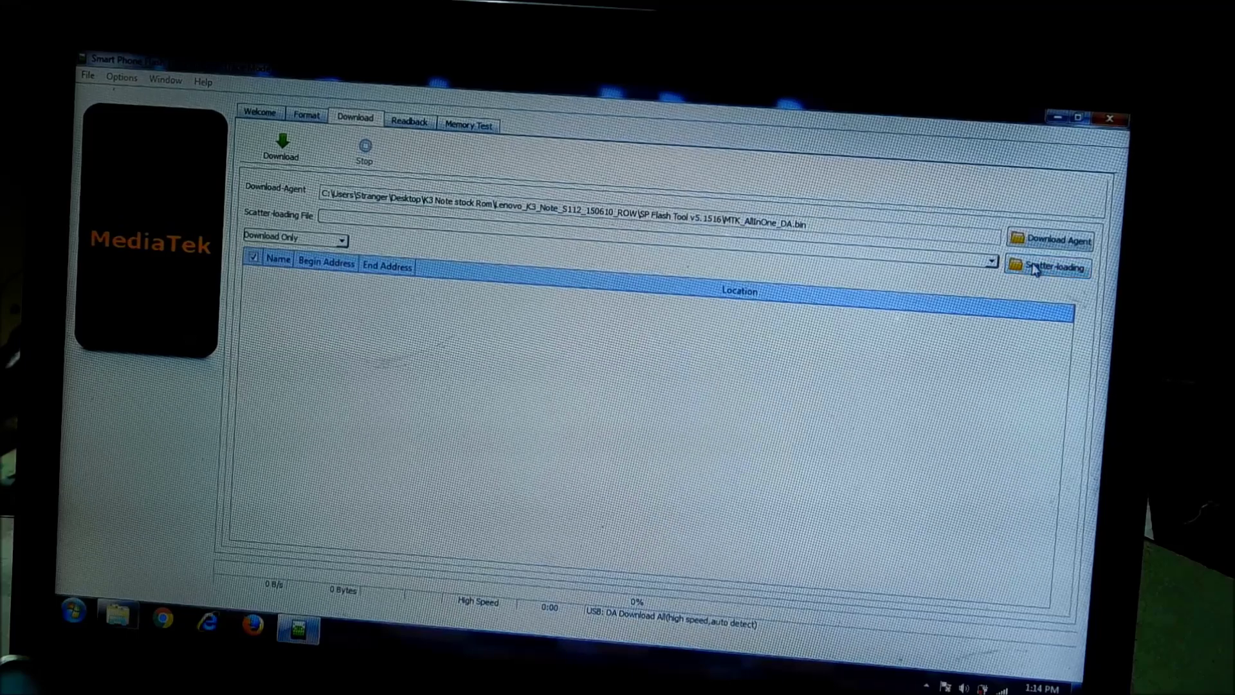
left_click(1034, 270)
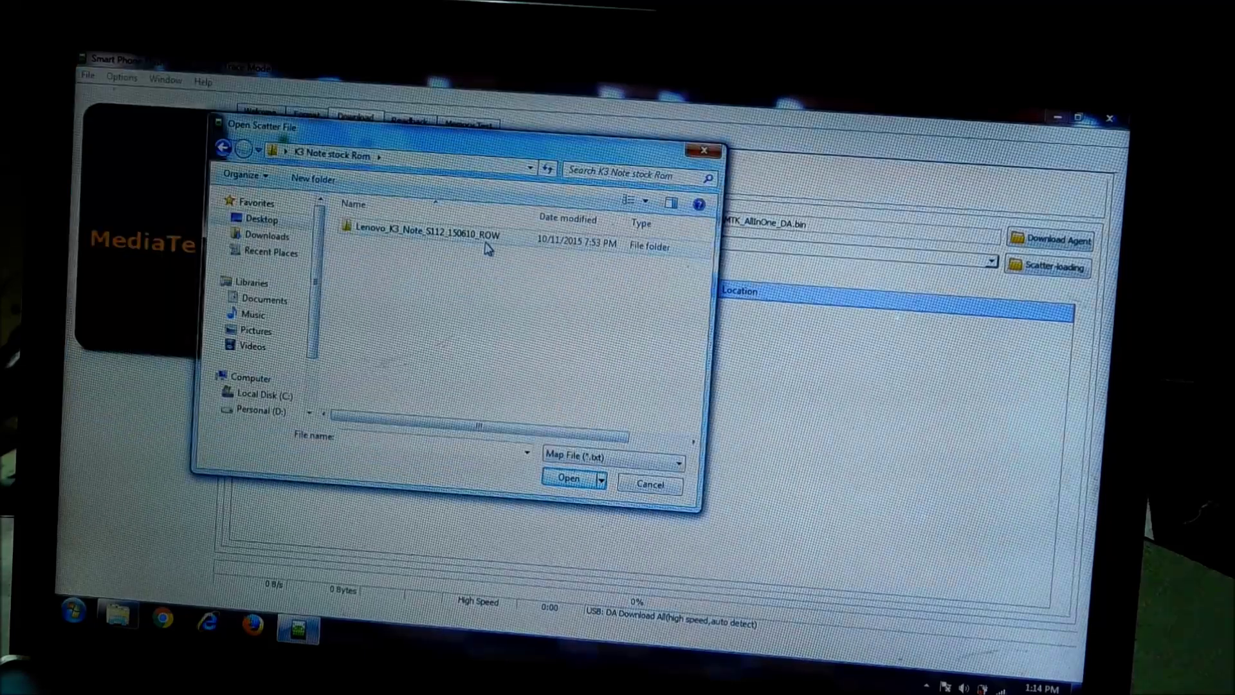
- Load MT6752_Android_scatter.txt from Lenovo_K3_Note_S112_150610_ROW\Firmware, keeping Download Only mode
double_click(487, 248)
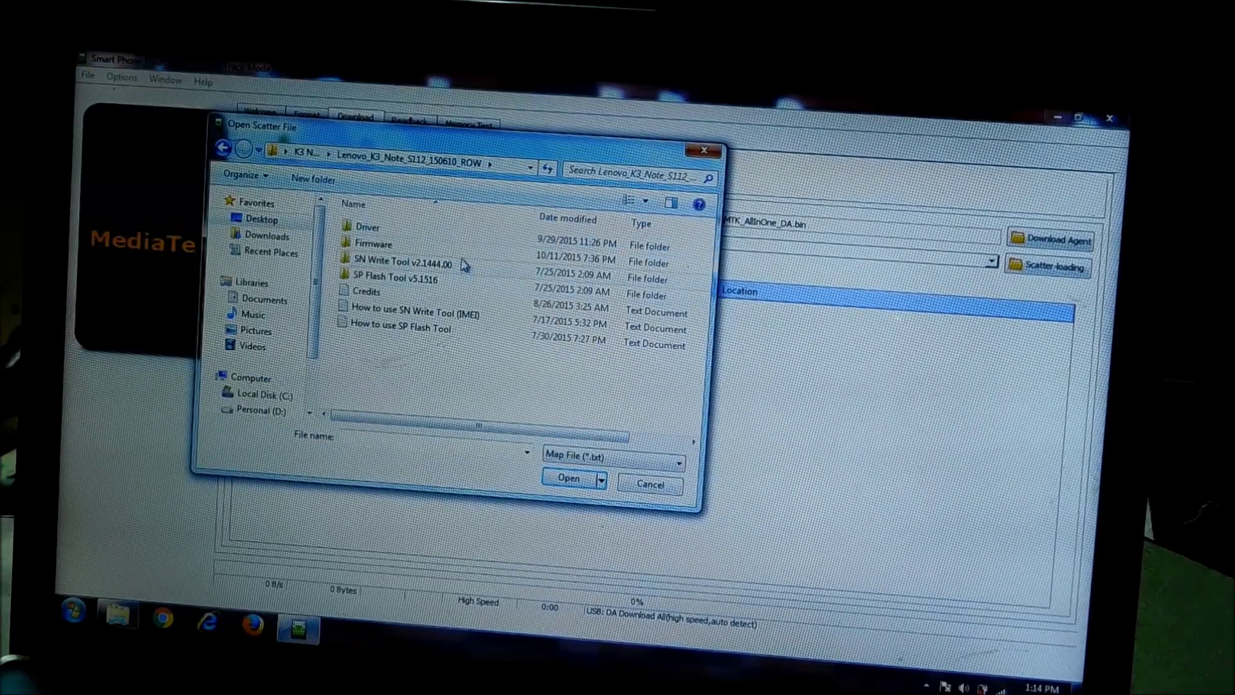
double_click(463, 253)
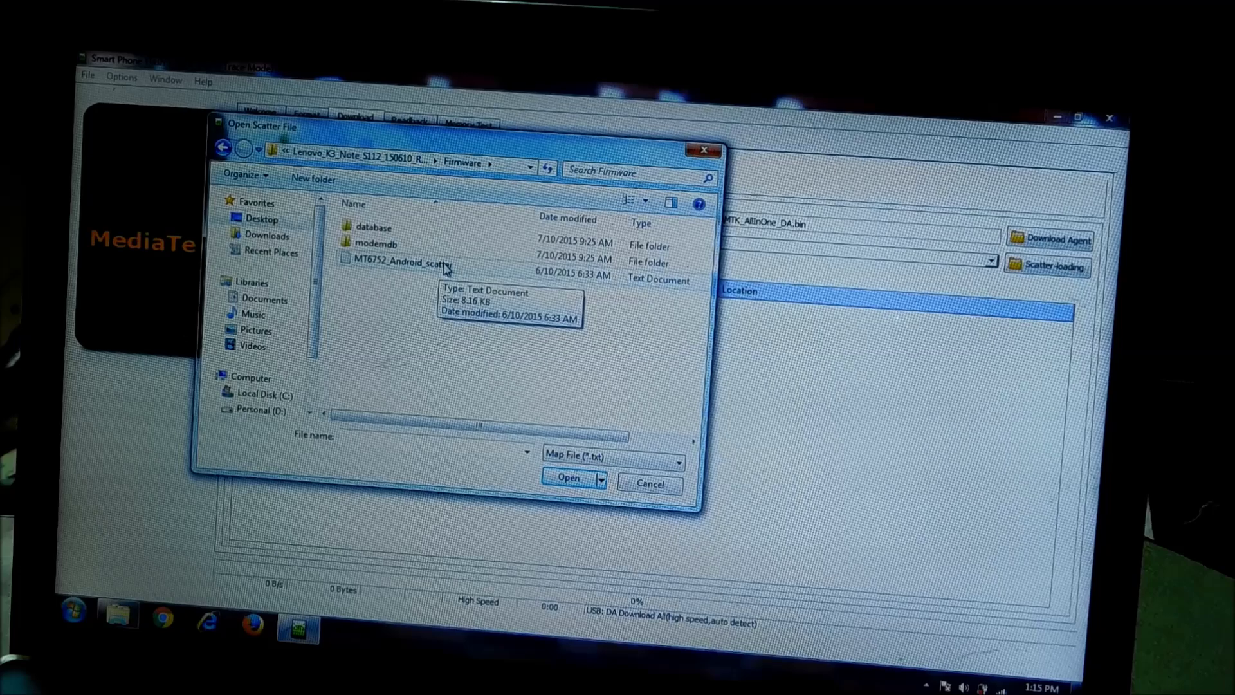
double_click(445, 269)
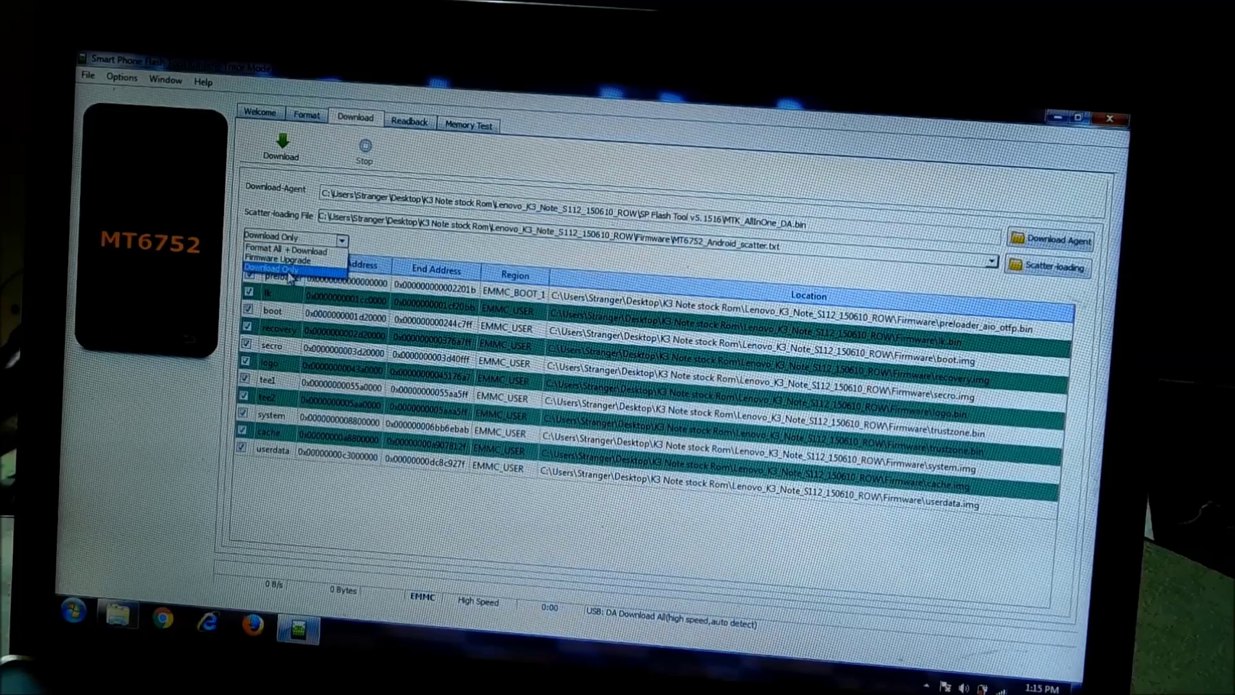
left_click(289, 271)
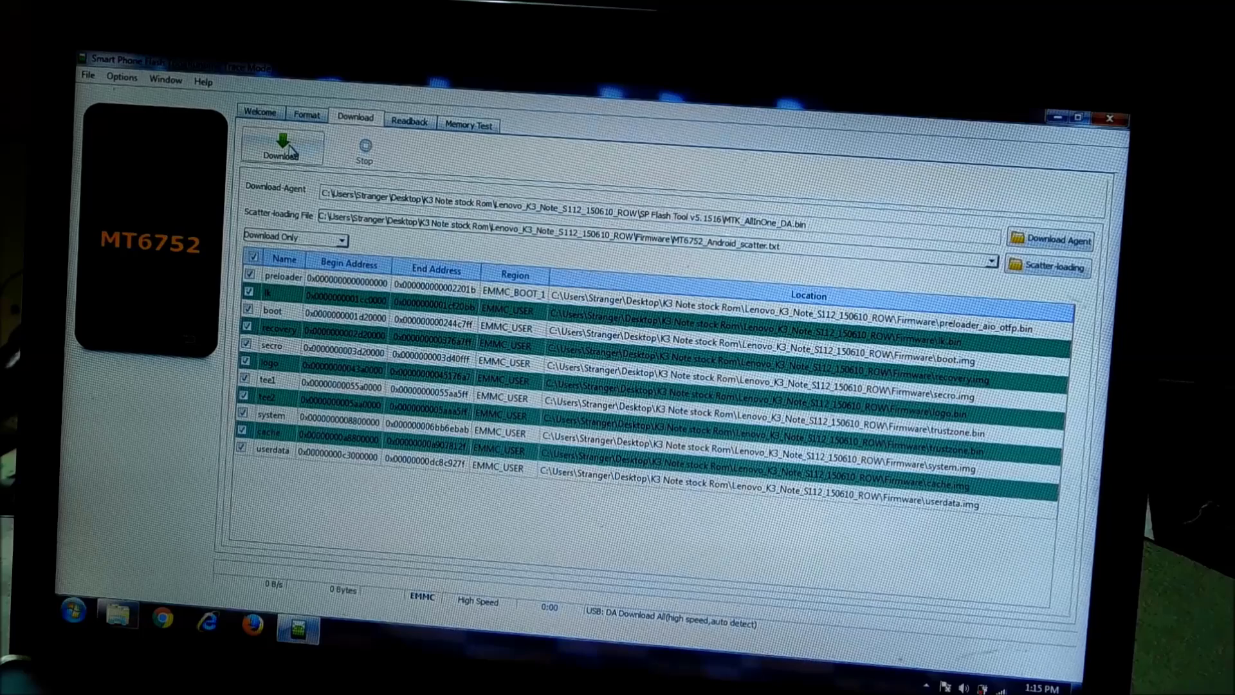